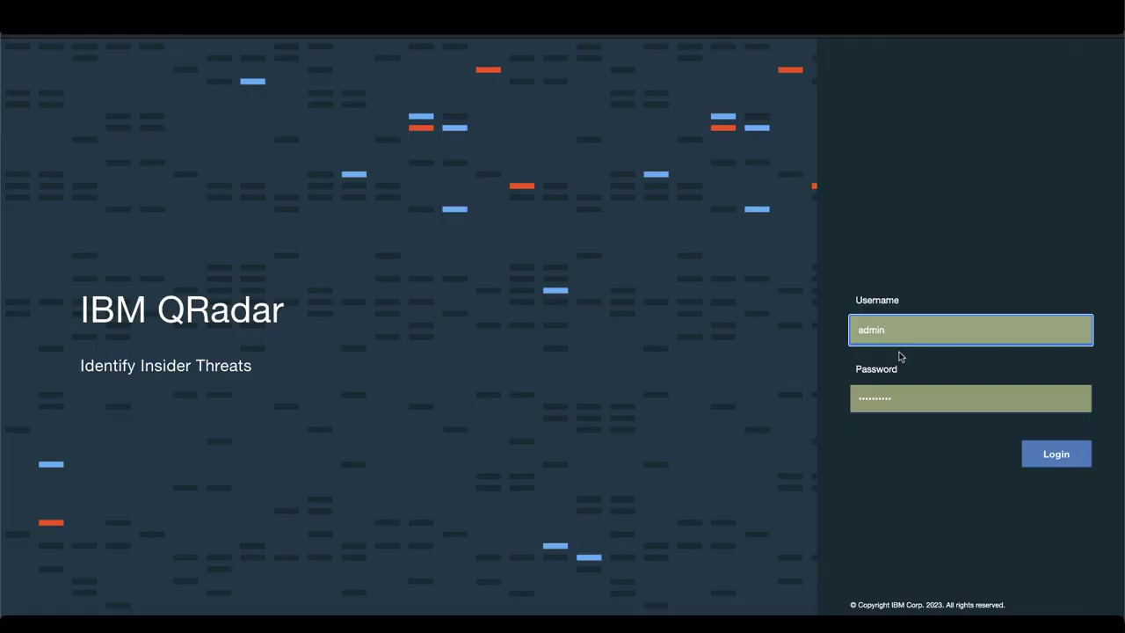
Step: Log in to the QRadar console, open the WinCollect agents list from the administration area and select the listed agent
click(1059, 454)
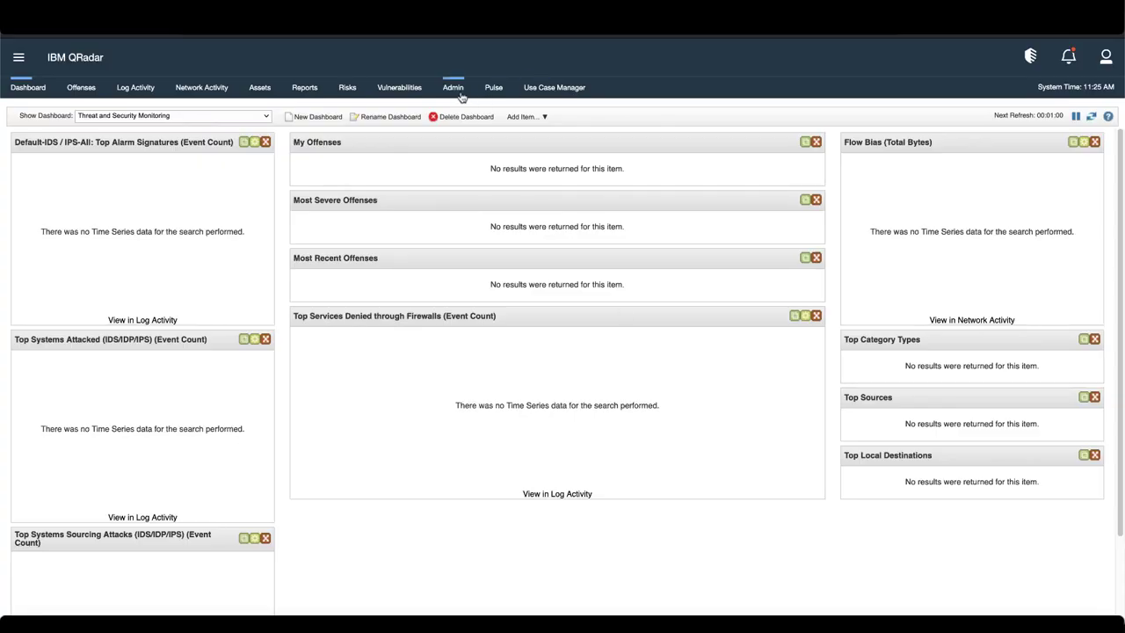
click(460, 95)
scroll(284, 346, down, 5)
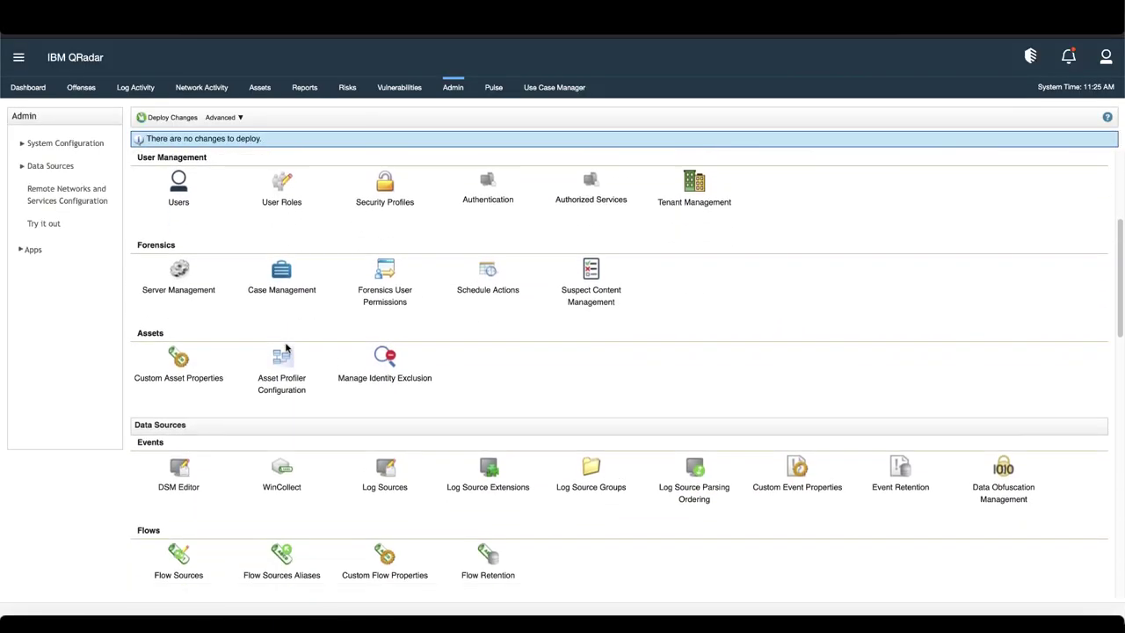
click(284, 448)
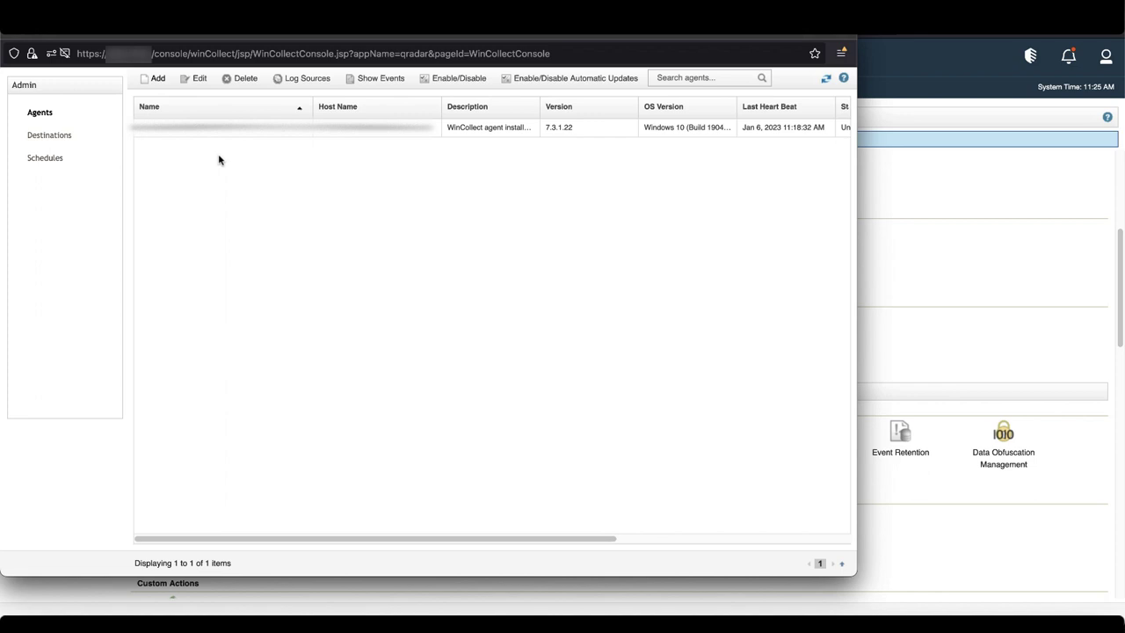
click(297, 131)
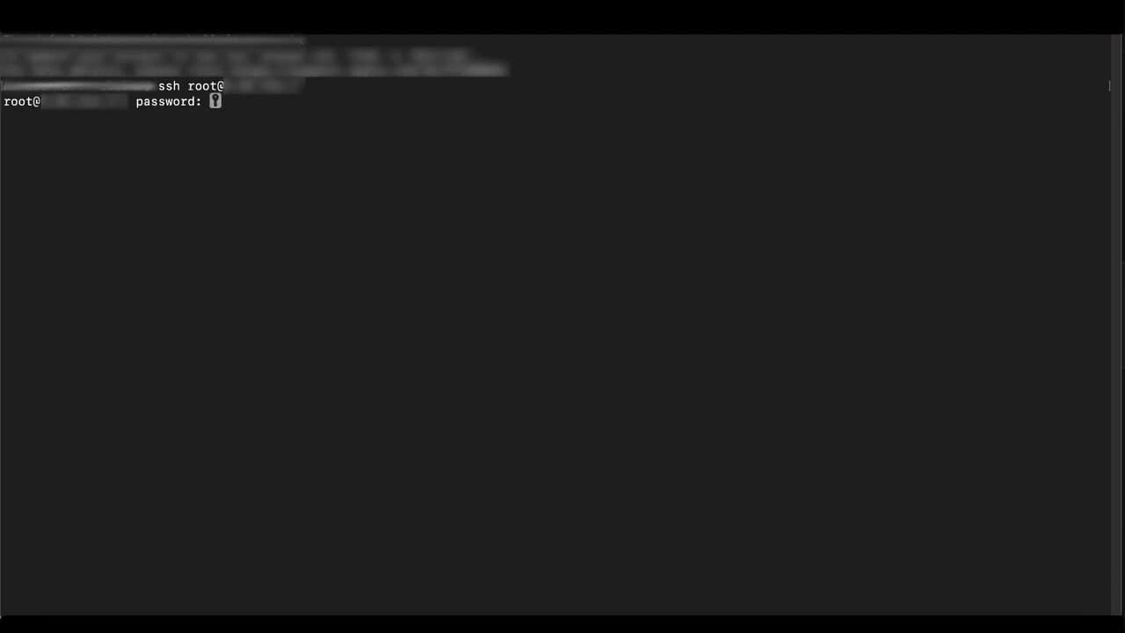
Step: Submit the root account password to open the SSH session on the QRadar console
key(Return)
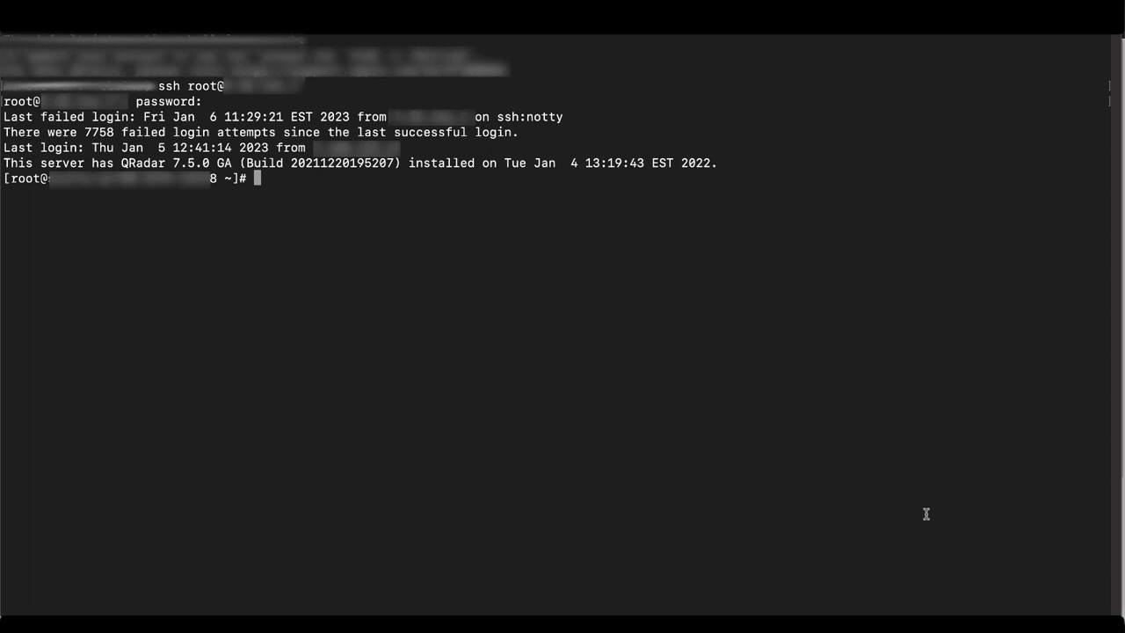
Step: In the IBM Support article on finding the WinCollect version, expand the Managed instructions and select the /opt/qradar/support/WinCollectHealthCheck.sh -d command
click(929, 623)
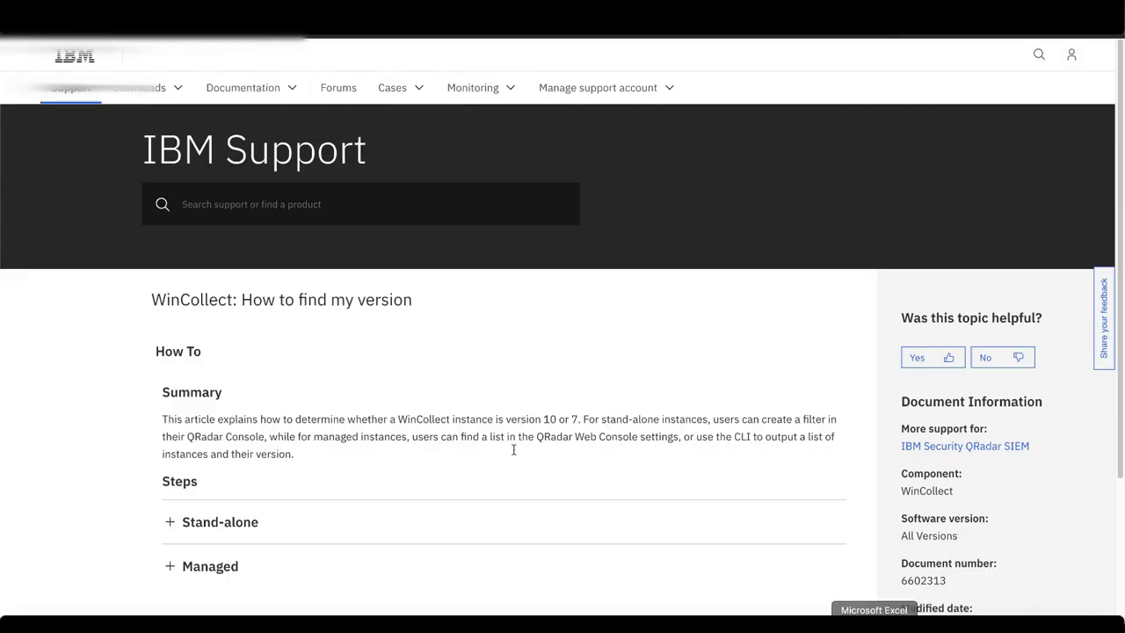
scroll(496, 428, down, 2)
click(202, 433)
scroll(239, 450, down, 10)
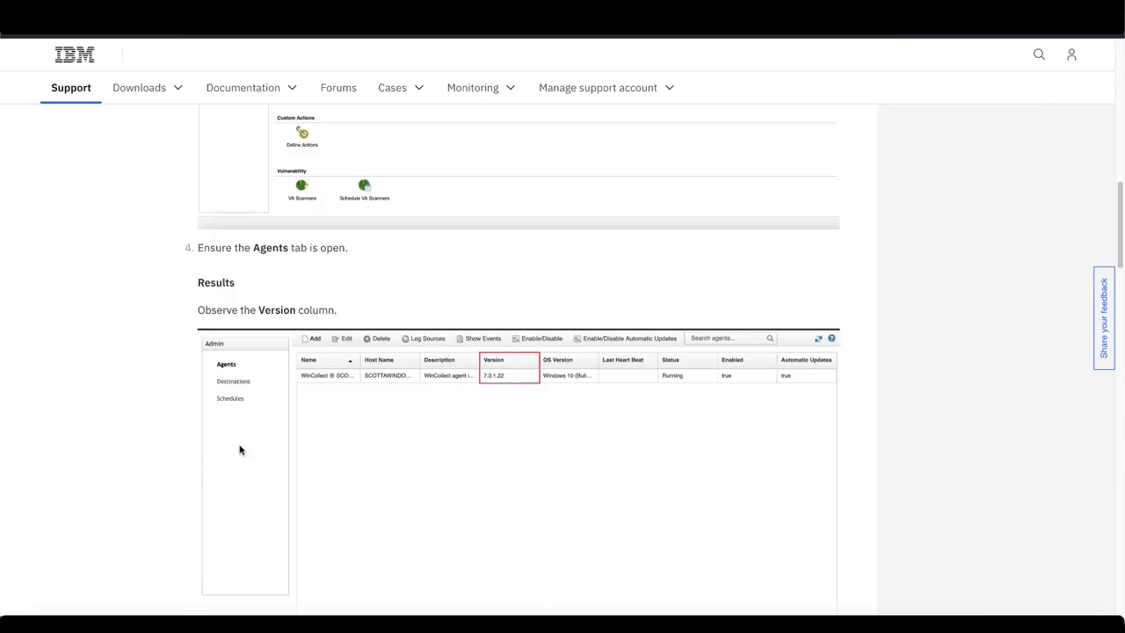
scroll(239, 450, down, 3)
triple_click(272, 288)
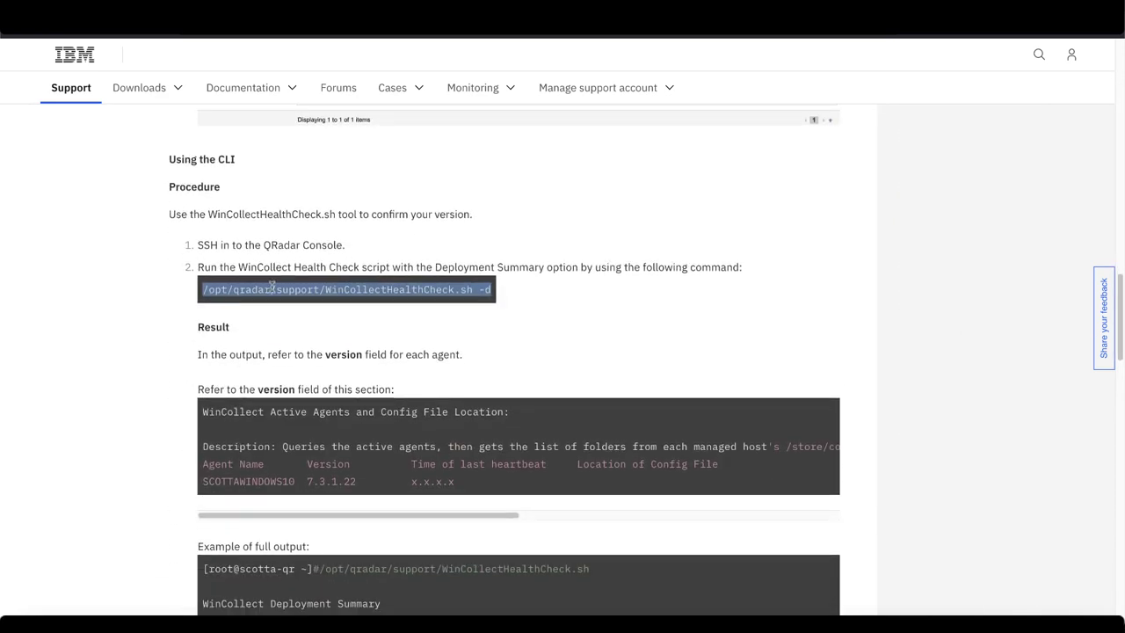
Step: Run /opt/qradar/support/WinCollectHealthCheck.sh -d in the SSH terminal and highlight the active agents heading and the agent's version row
click(761, 622)
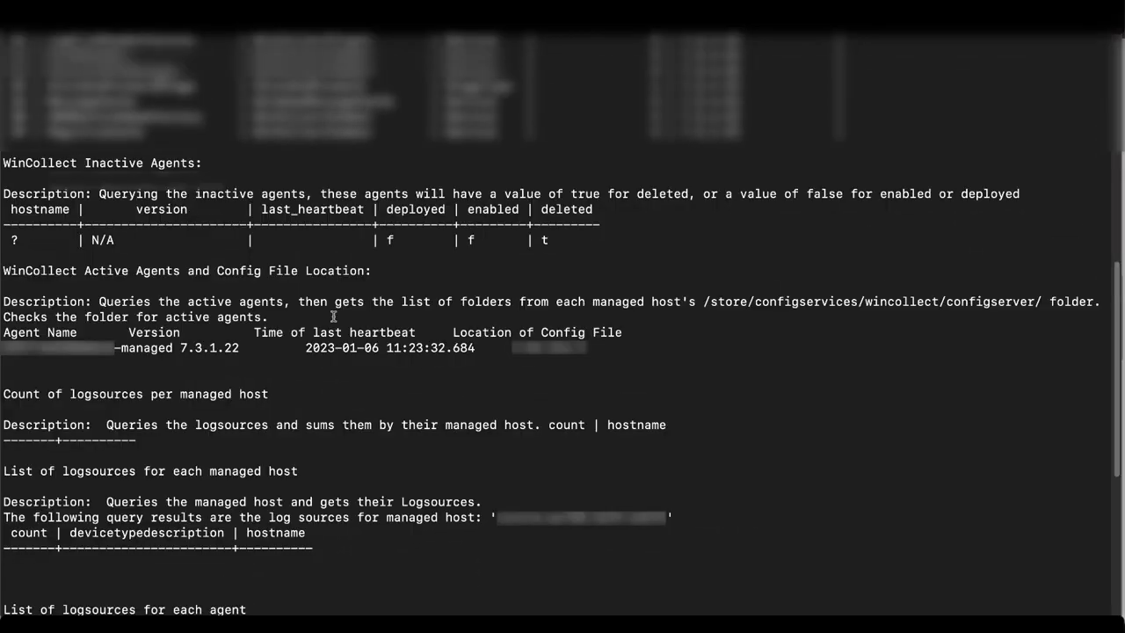
triple_click(162, 271)
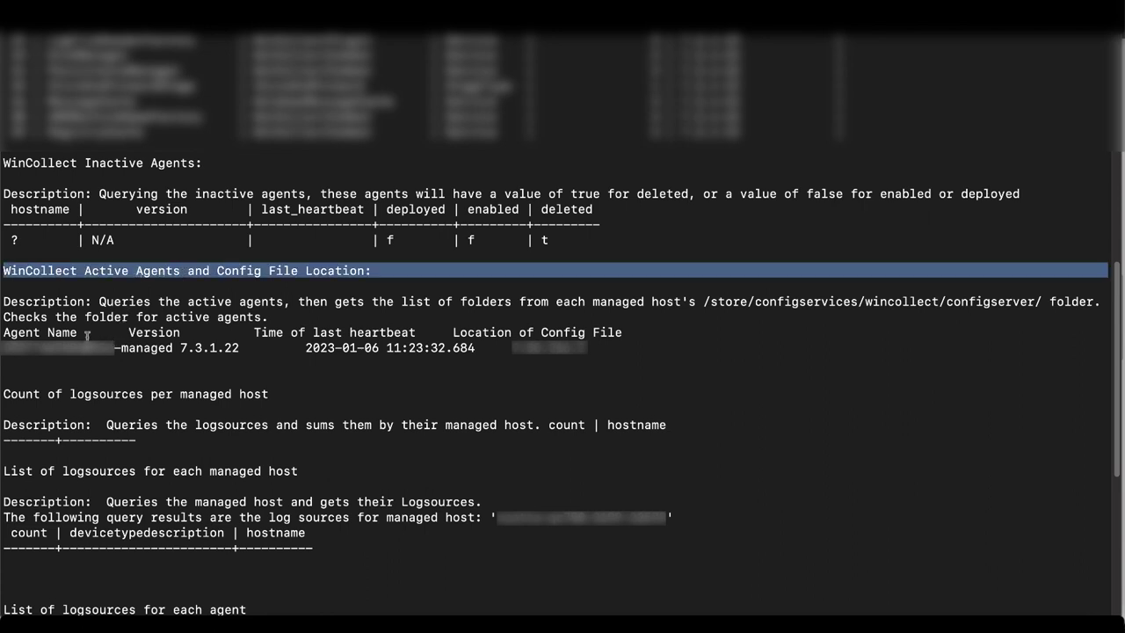
triple_click(211, 348)
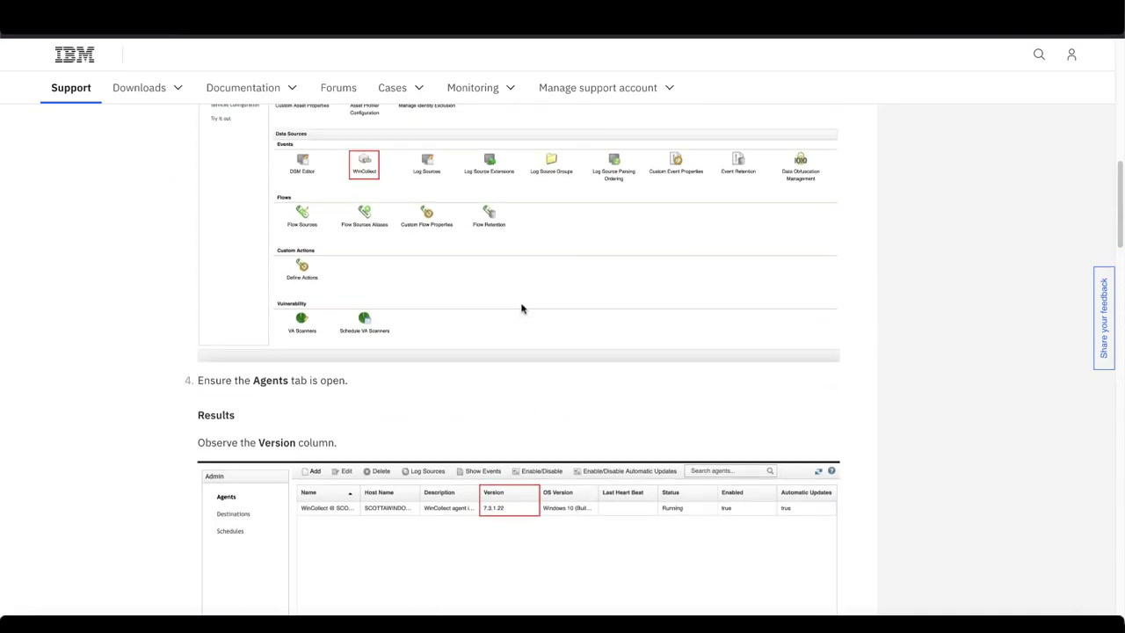
Step: Expand the article's Stand-alone instructions and download the linked IBM QRadar Security Analytics Self Monitoring content pack
scroll(521, 308, up, 10)
click(171, 449)
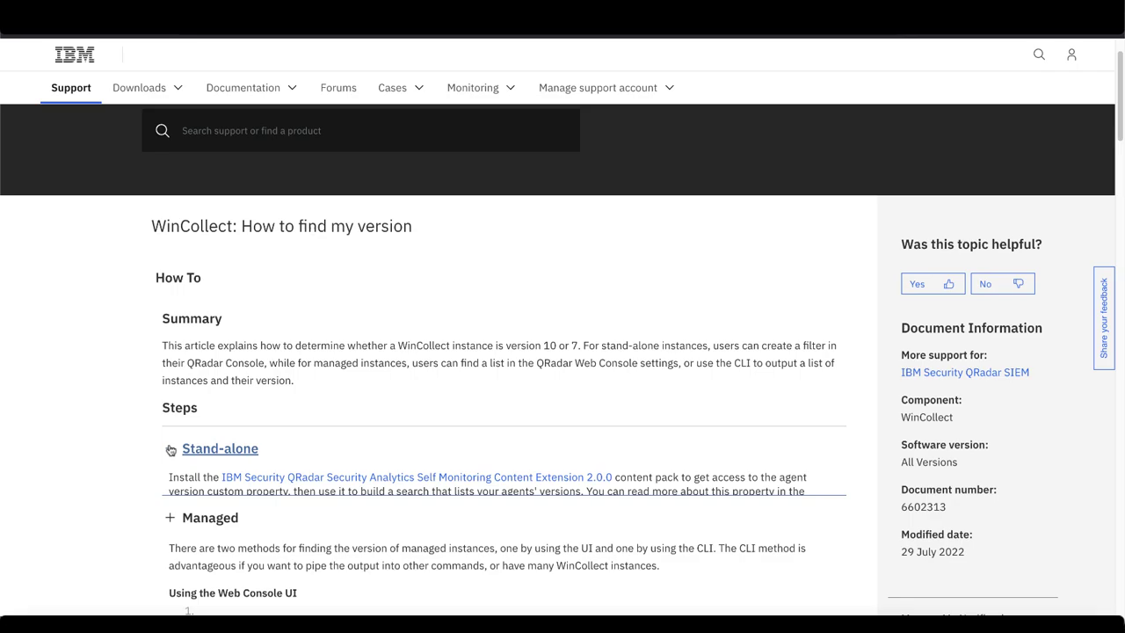
scroll(352, 351, down, 2)
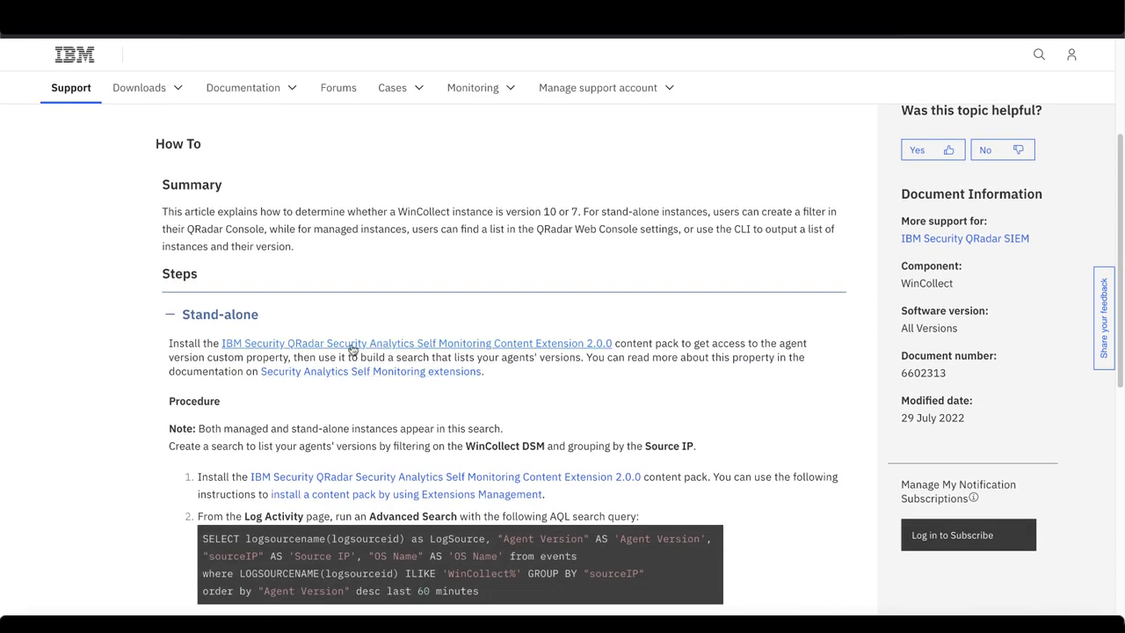
click(351, 347)
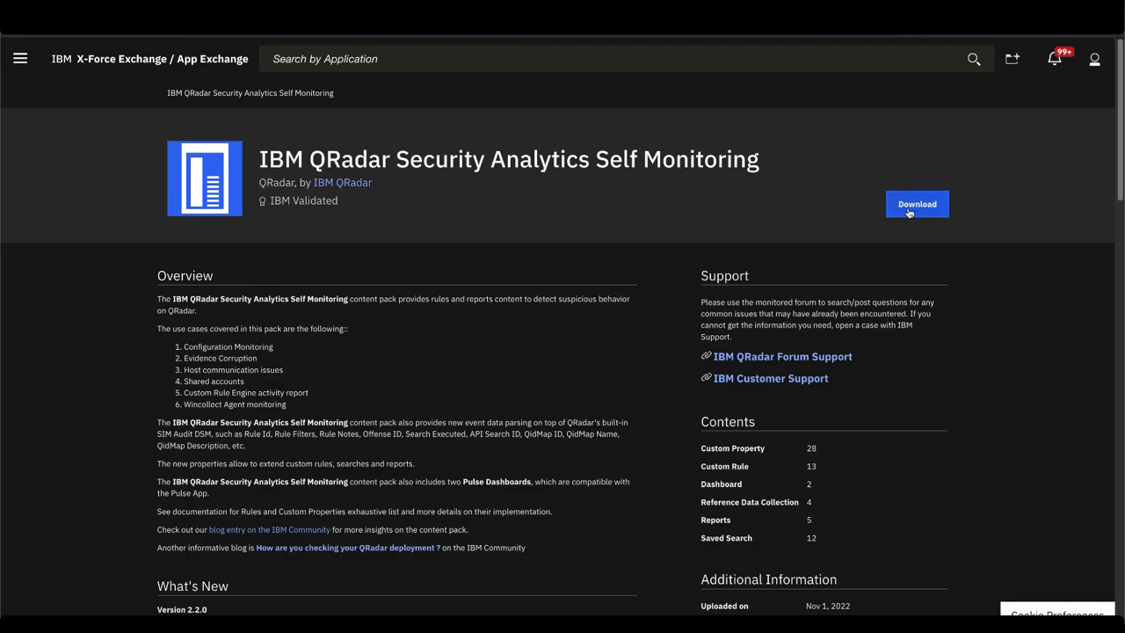
click(909, 213)
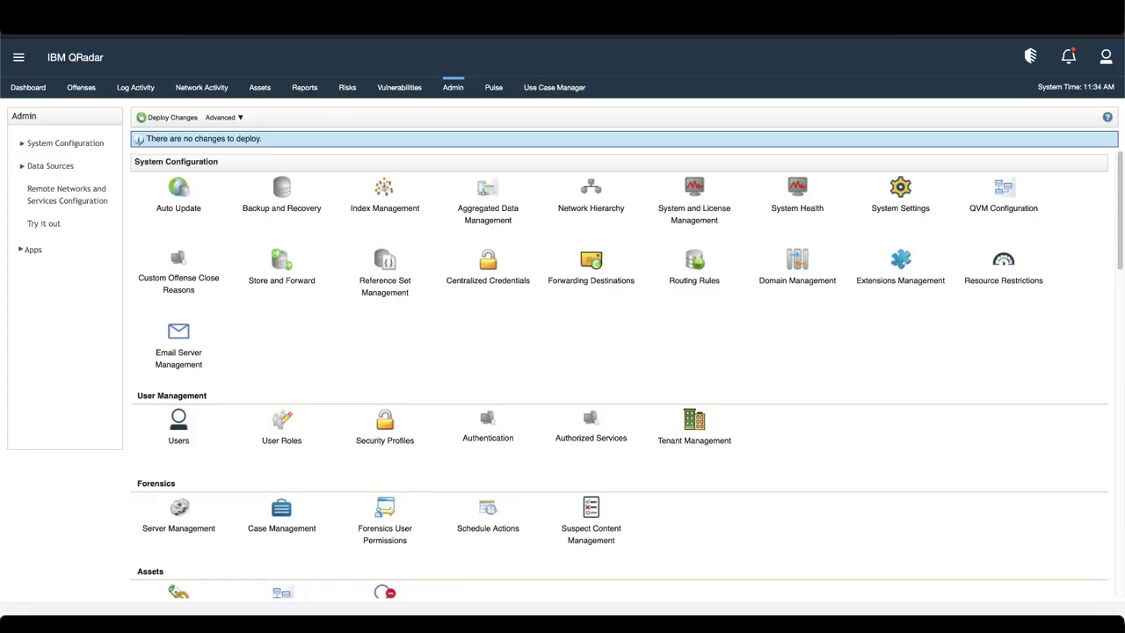
Step: Add the downloaded Security Analytics Self Monitoring pack in QRadar's Extensions Management with Install immediately, and install it with existing items replaced
click(910, 291)
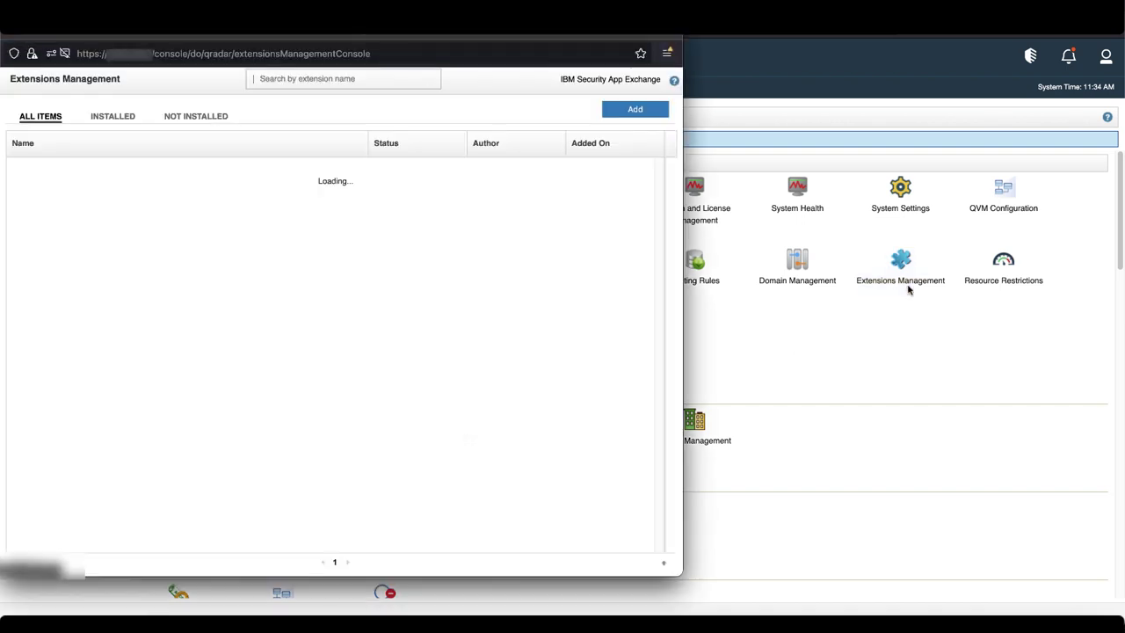
click(636, 114)
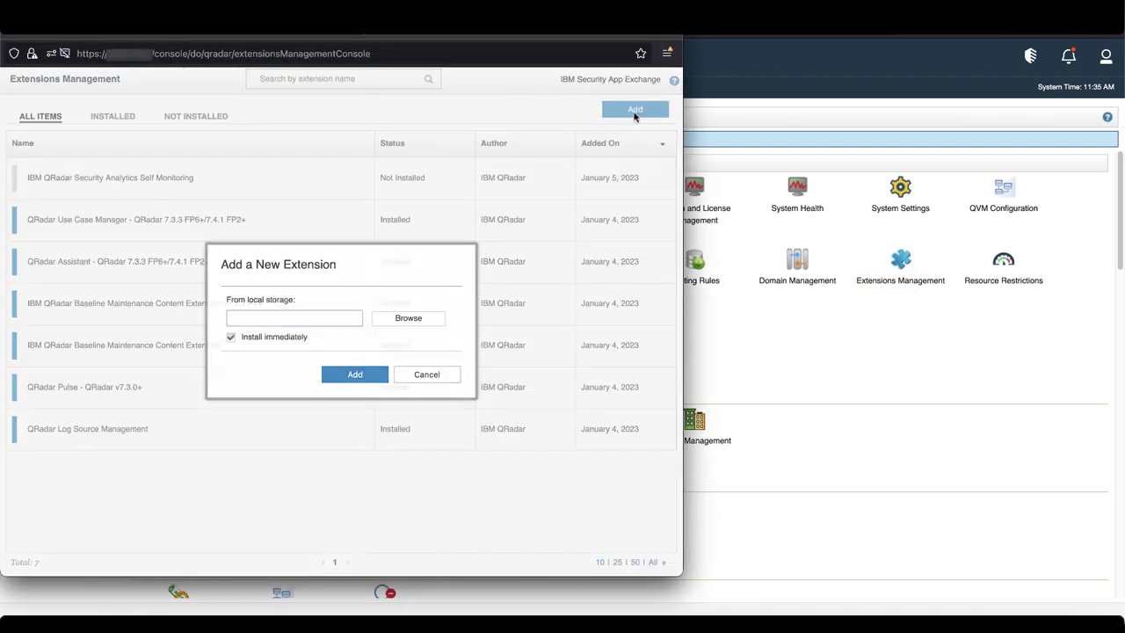
click(408, 318)
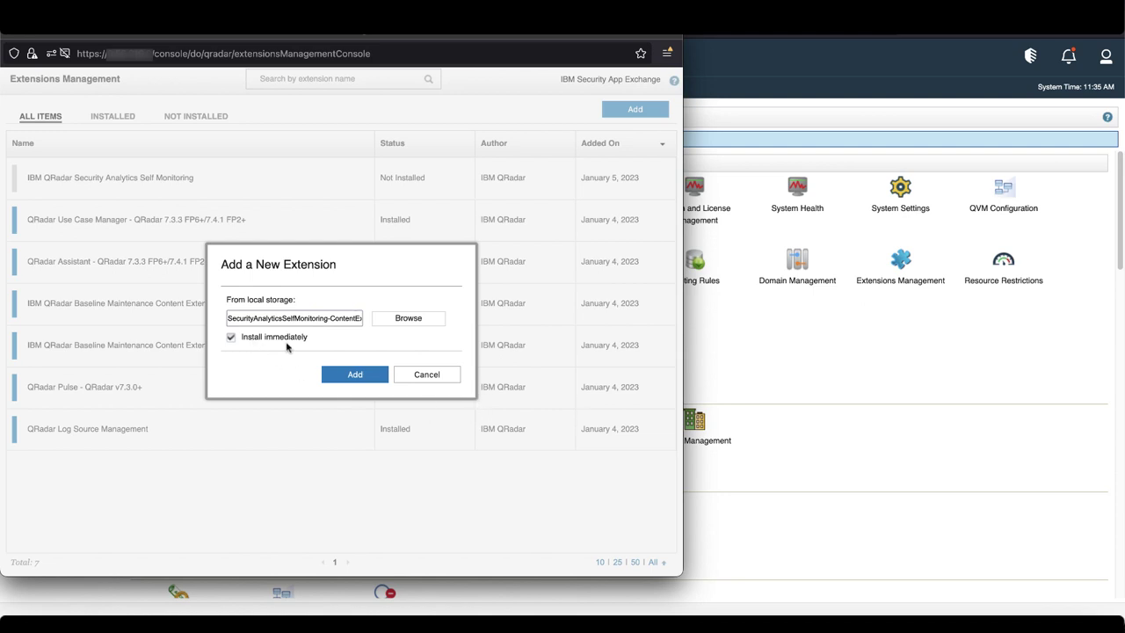
click(356, 380)
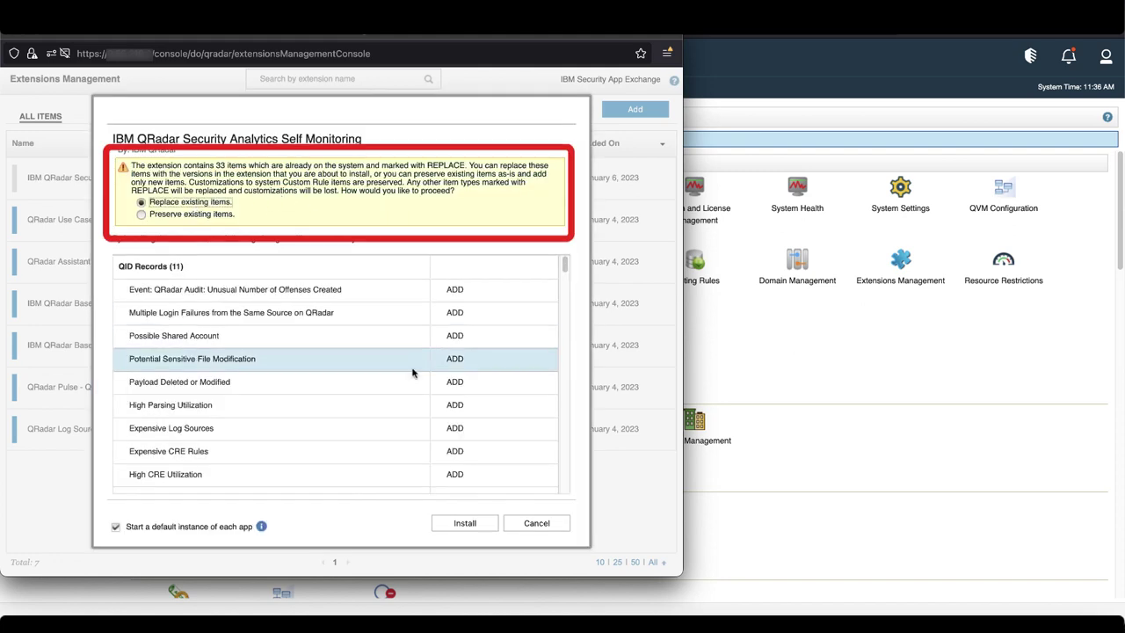
click(468, 524)
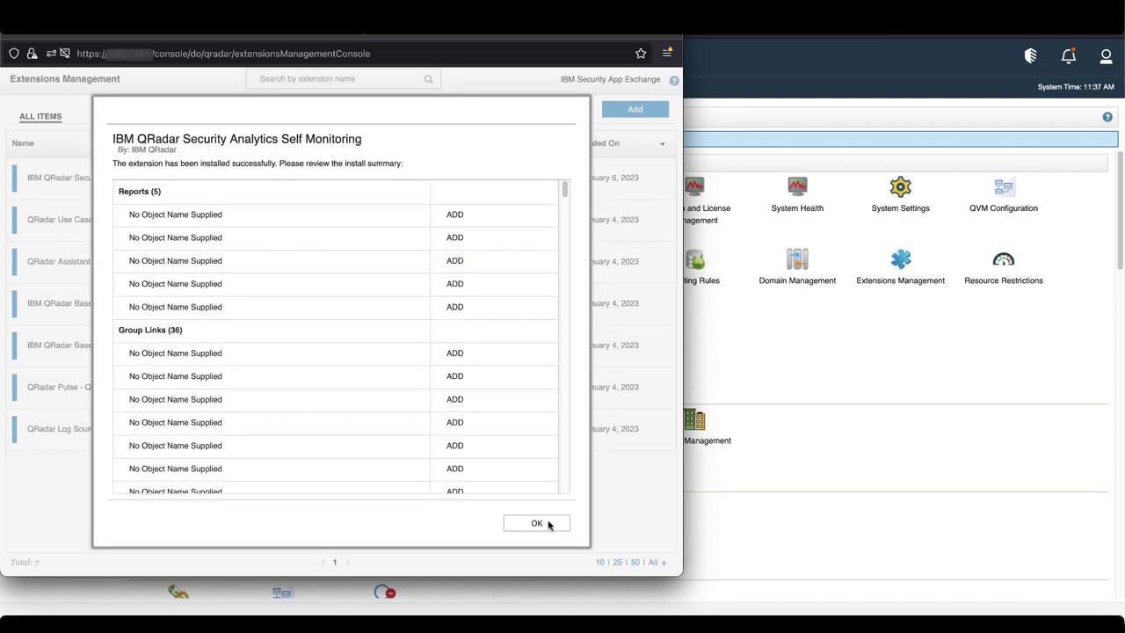
click(540, 524)
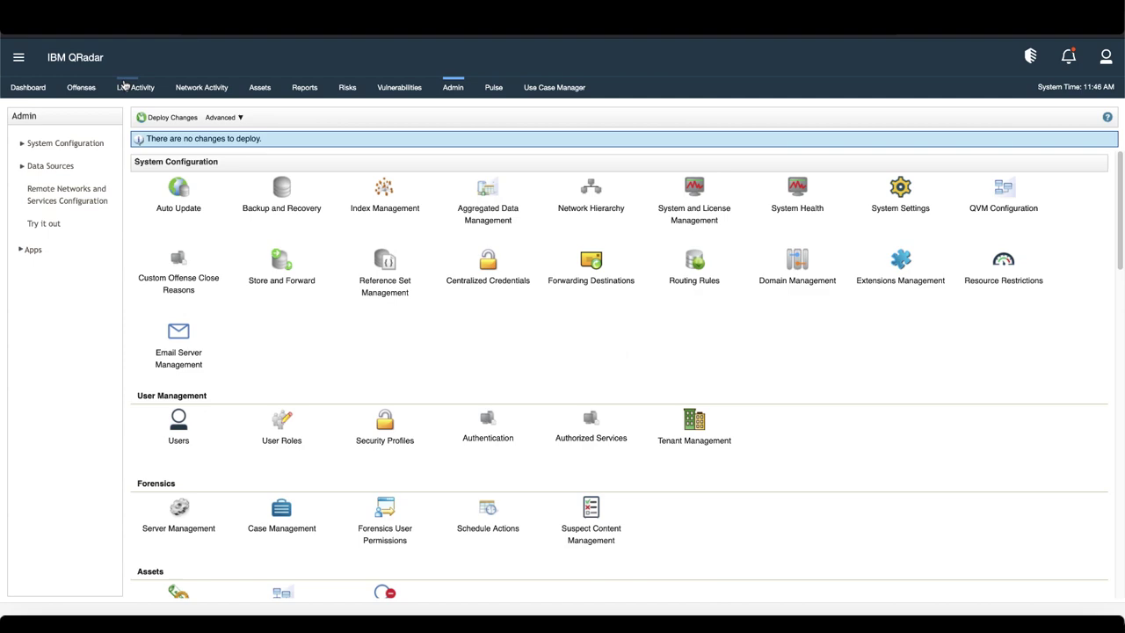
Step: Open Log Activity and set the event search mode to Advanced Search
click(130, 87)
click(99, 149)
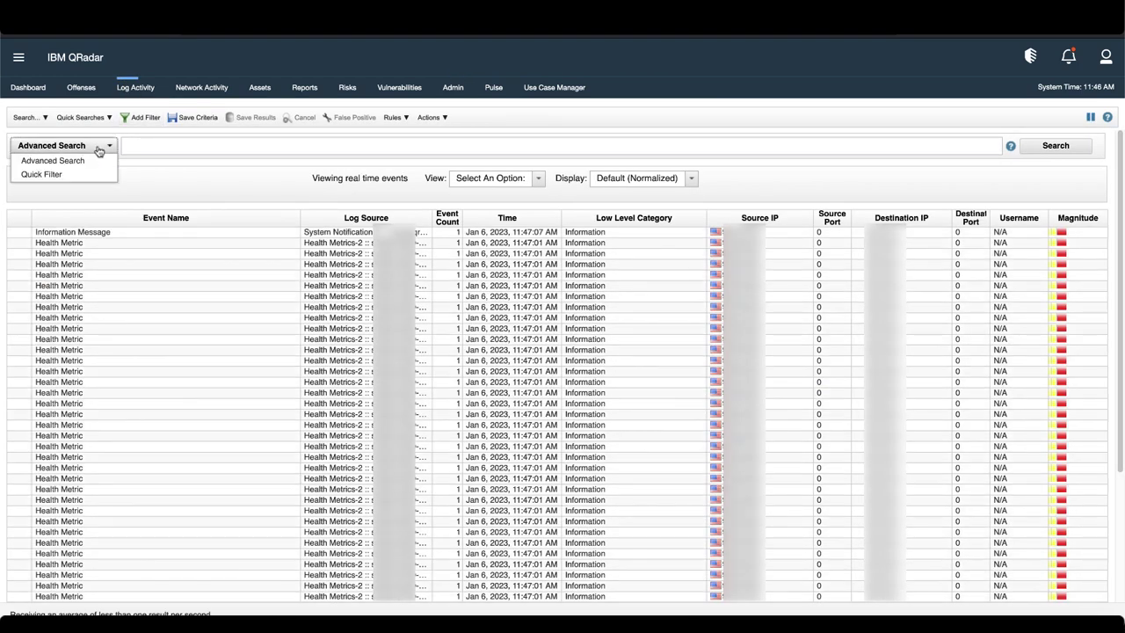
click(96, 160)
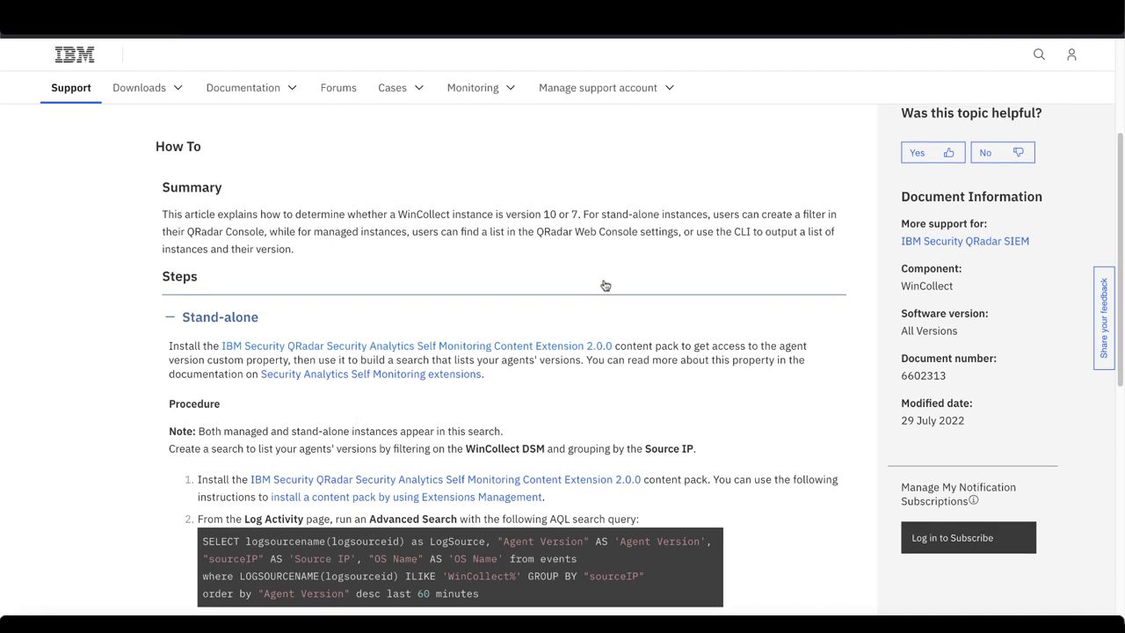
Step: Copy the stand-alone AQL query for WinCollect agent versions from the support article and run it in Log Activity's advanced search
scroll(203, 482, down, 1)
drag(203, 481, 487, 534)
key(ctrl+c)
click(492, 540)
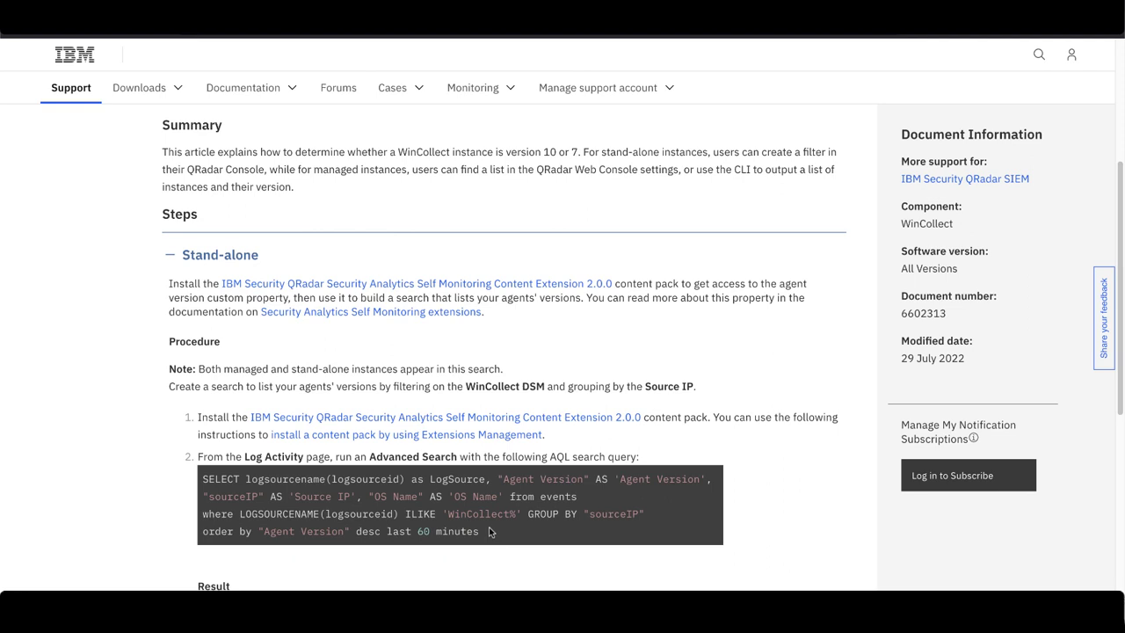
drag(491, 532, 202, 484)
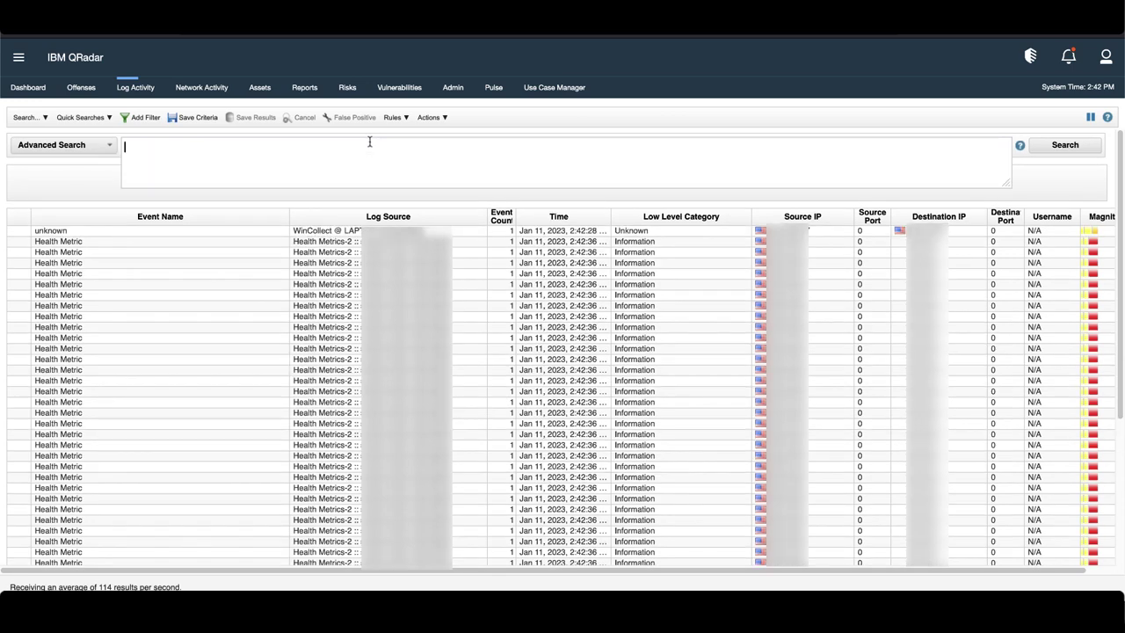
key(ctrl+v)
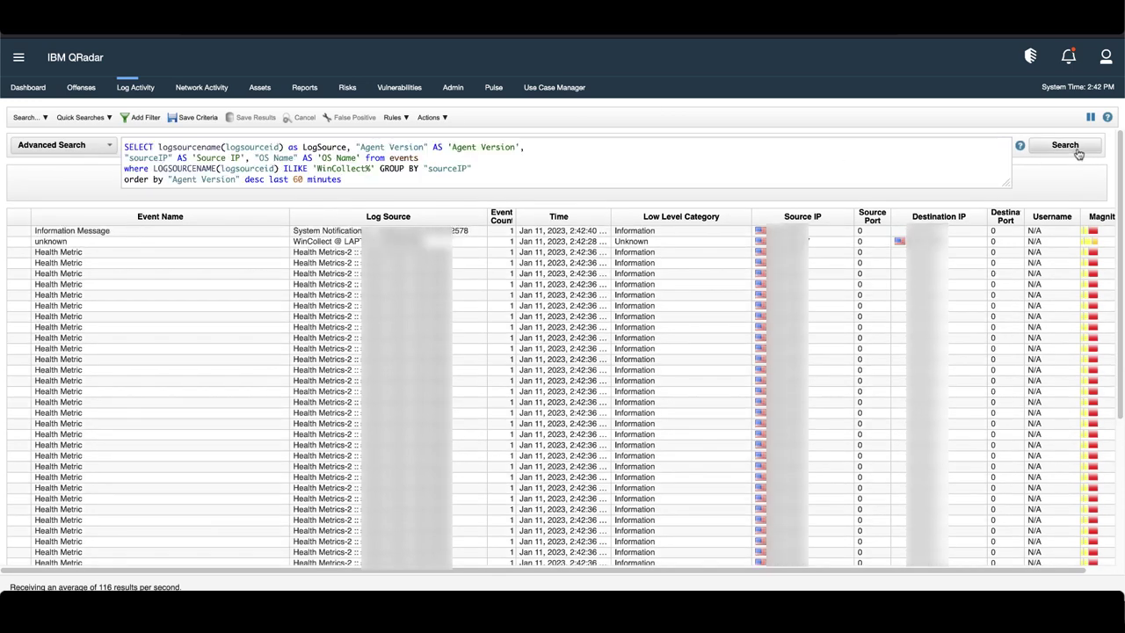
click(1065, 146)
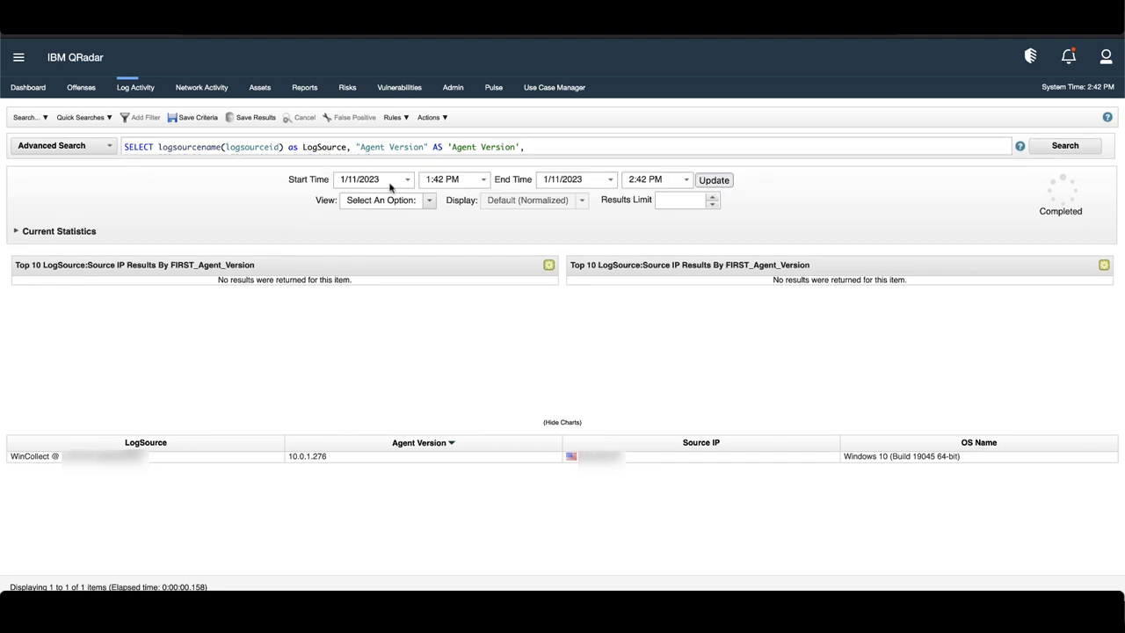
Step: Set the search's start date to 1/10/2023 and update the results
click(408, 181)
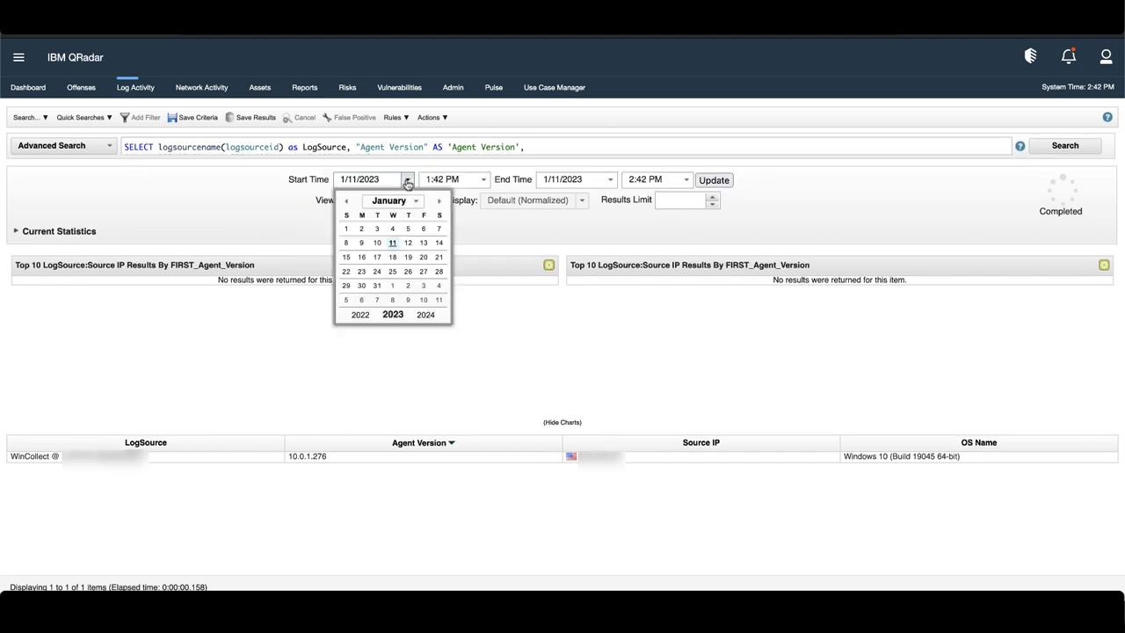
click(377, 243)
click(717, 180)
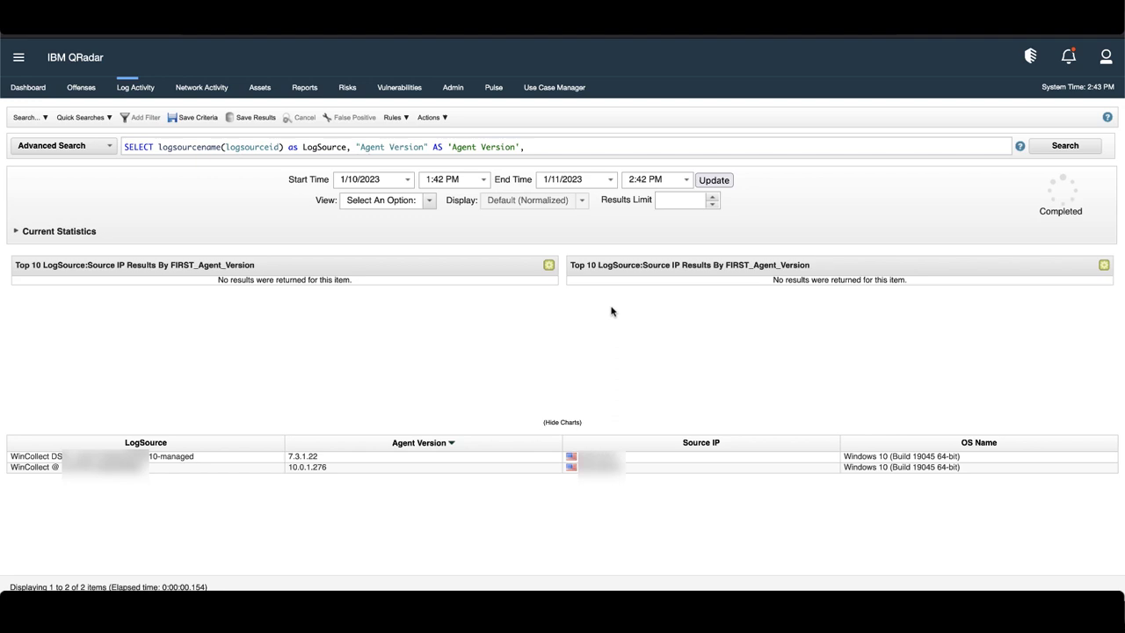
Step: Open the CSV export options for the agent version search results
click(432, 117)
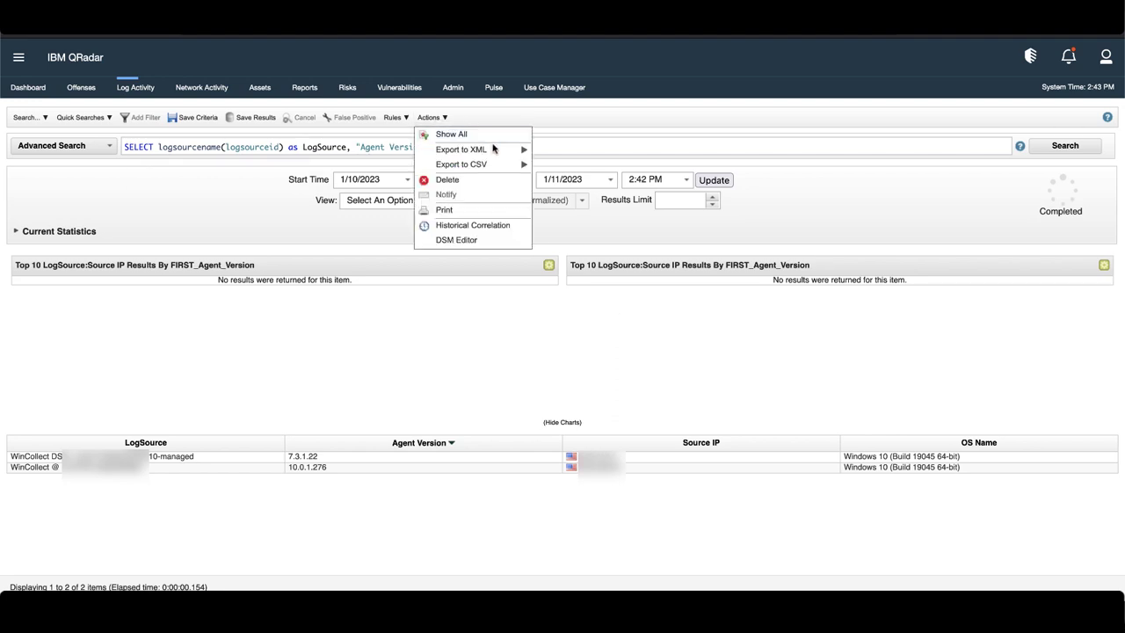
mouse_move(502, 154)
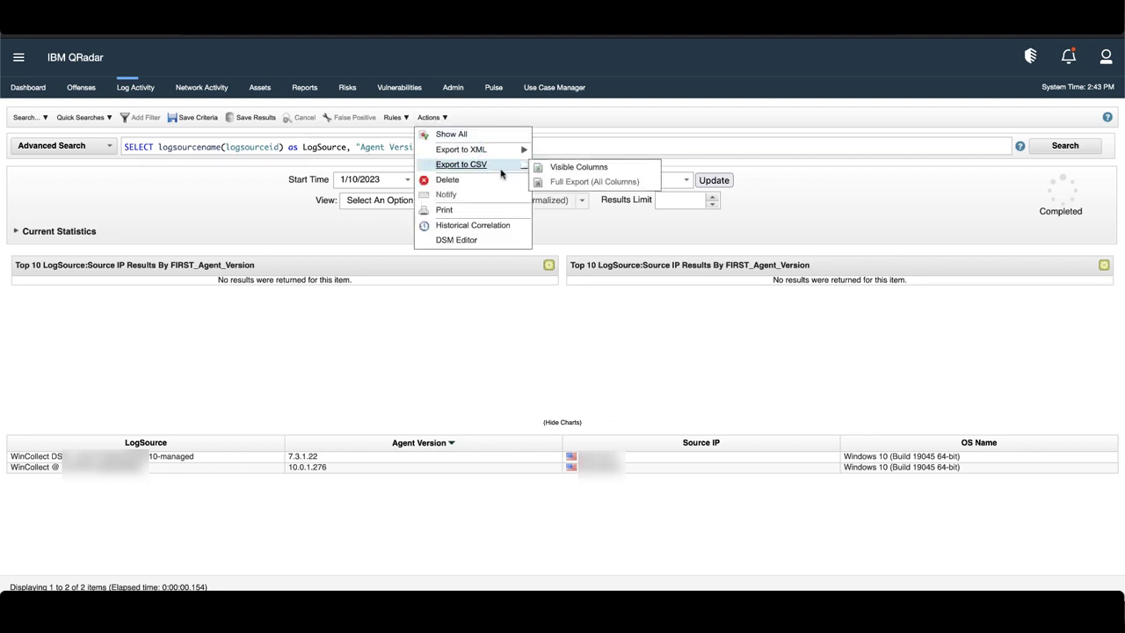